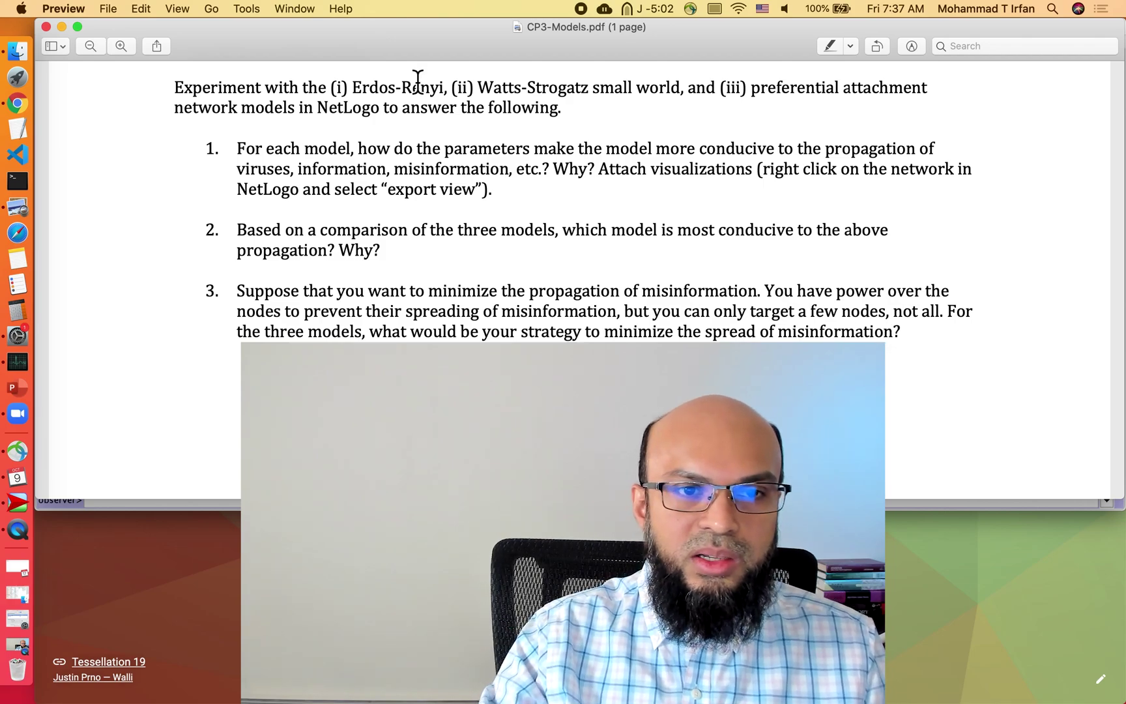
- Highlight Erdos-Renyi and question 1, then load ErdosRenyi.nlogo from bit.ly/erdos-Renyi in Chrome
{"action": "left_click_drag", "start_coordinate": [351, 90], "coordinate": [444, 95]}
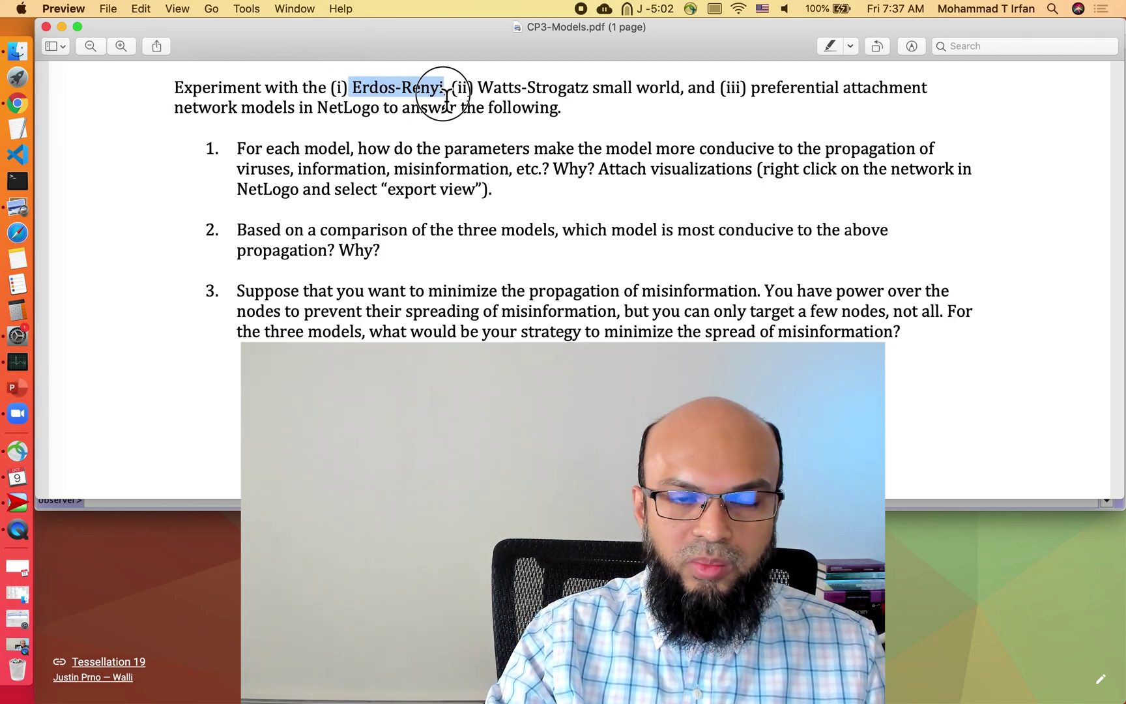
{"action": "left_click_drag", "start_coordinate": [238, 153], "coordinate": [590, 209]}
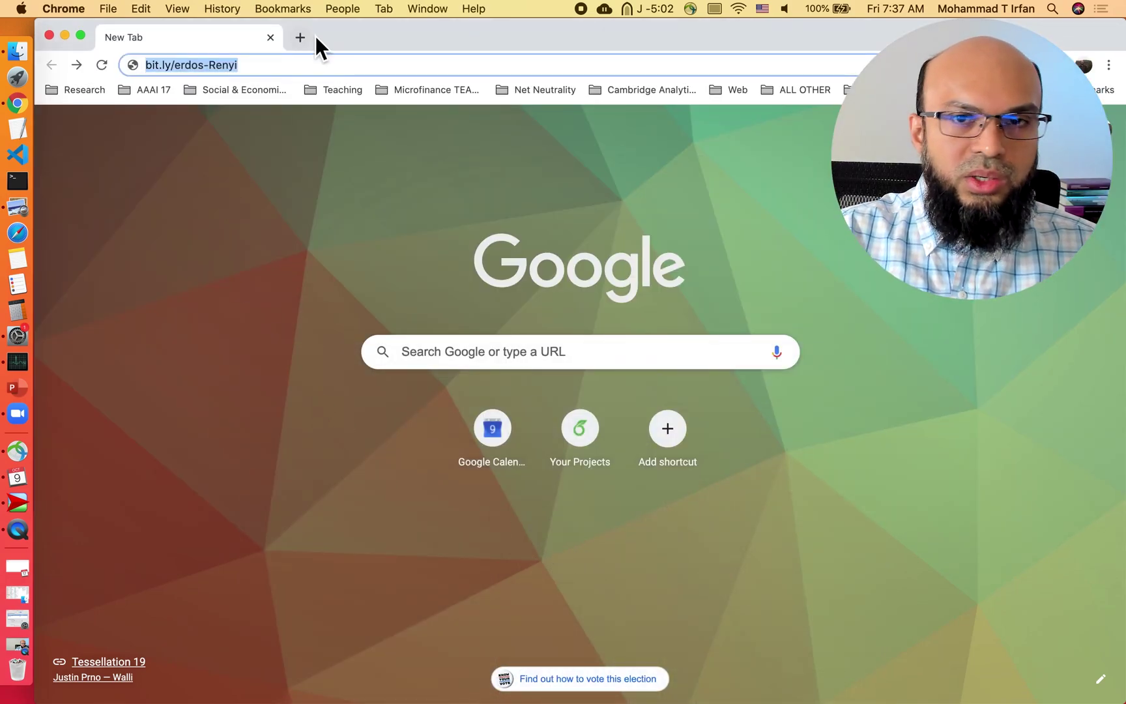
{"action": "left_click", "coordinate": [272, 75]}
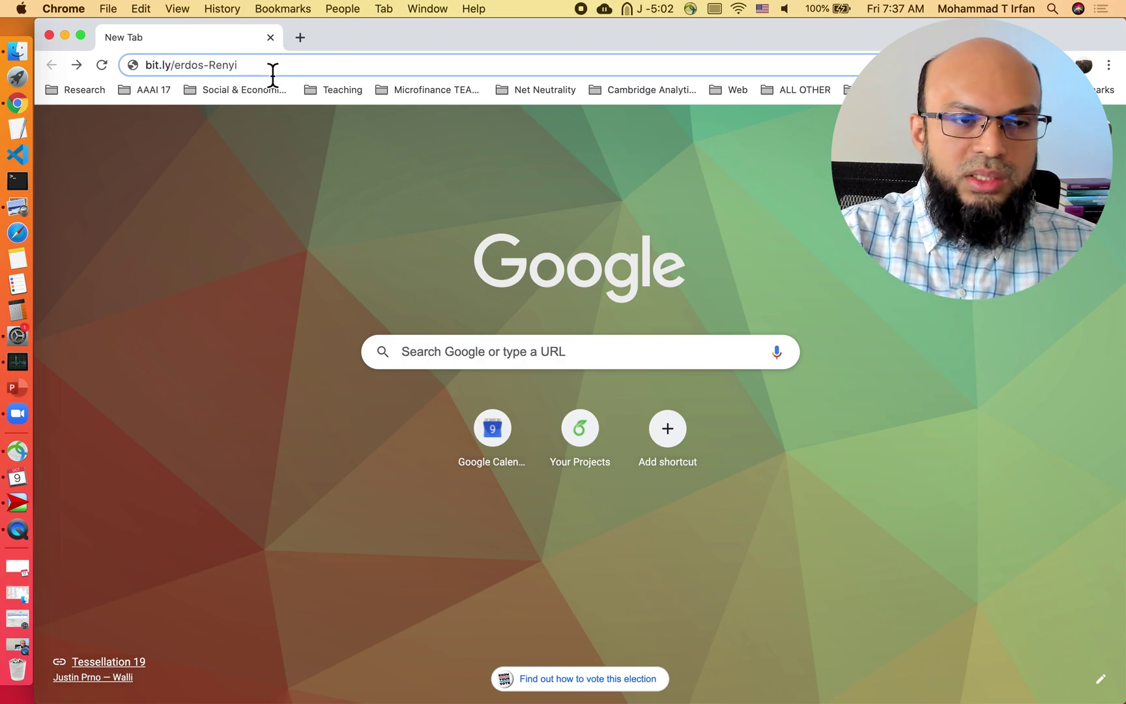
{"action": "key", "text": "Return"}
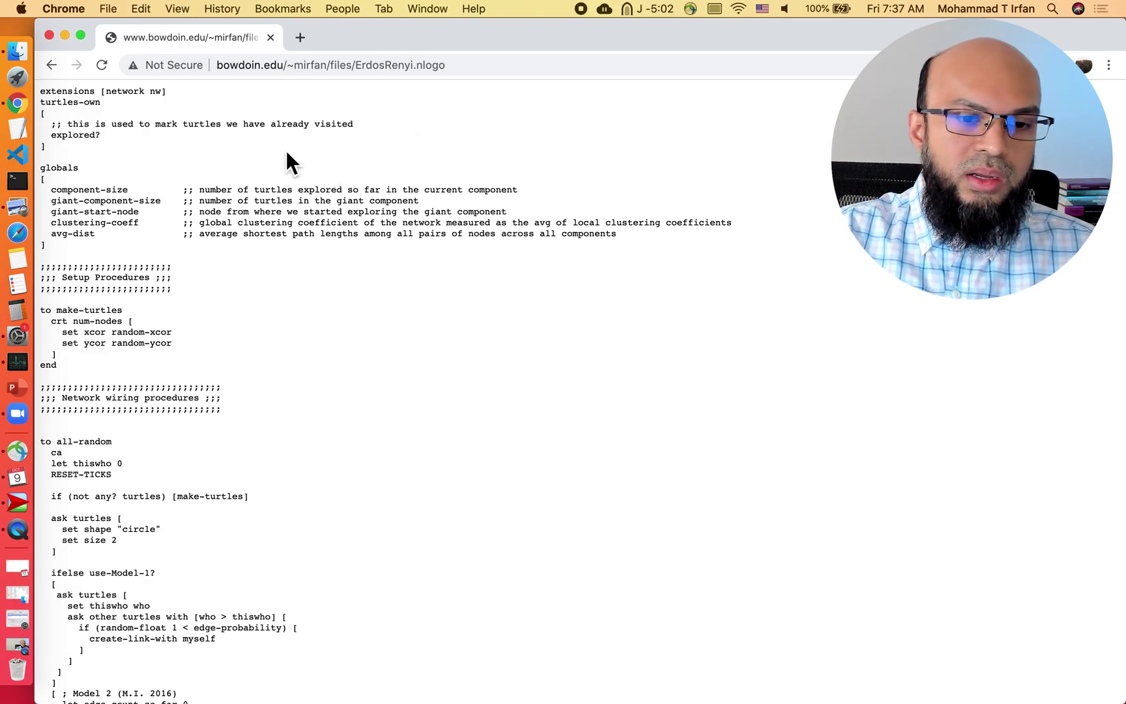
{"action": "key", "text": "super+Tab"}
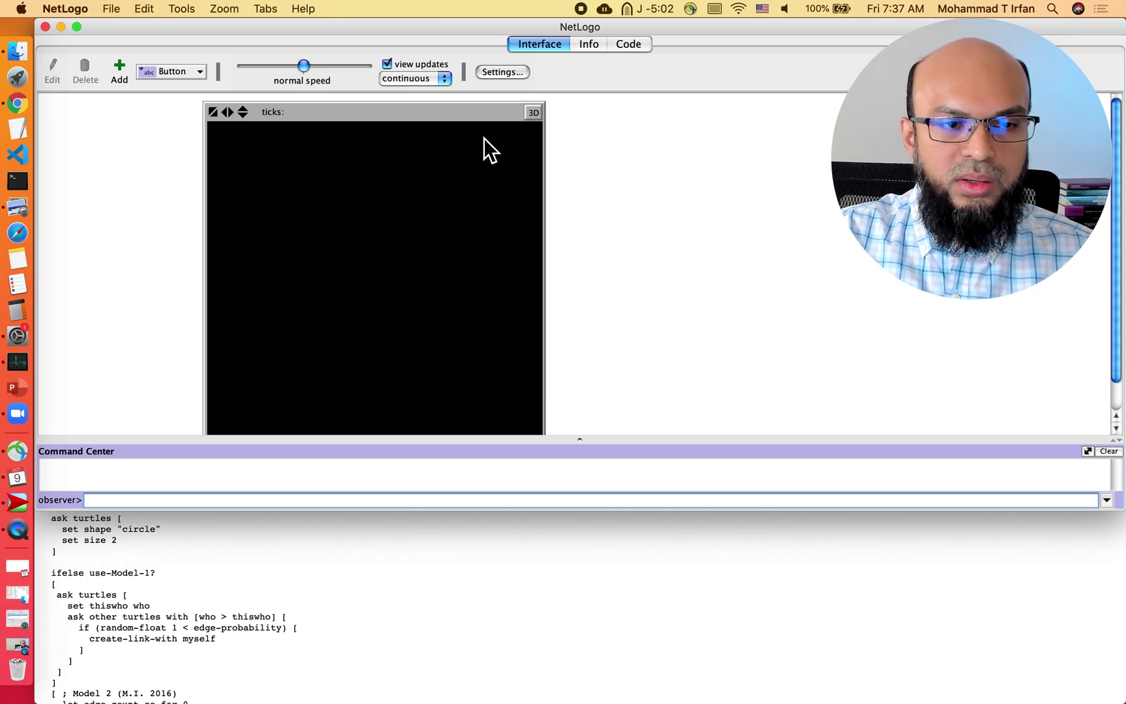
- Move the assignment PDF window in Preview below the NetLogo window
{"action": "key", "text": "super+Tab"}
{"action": "key", "text": "super+Tab"}
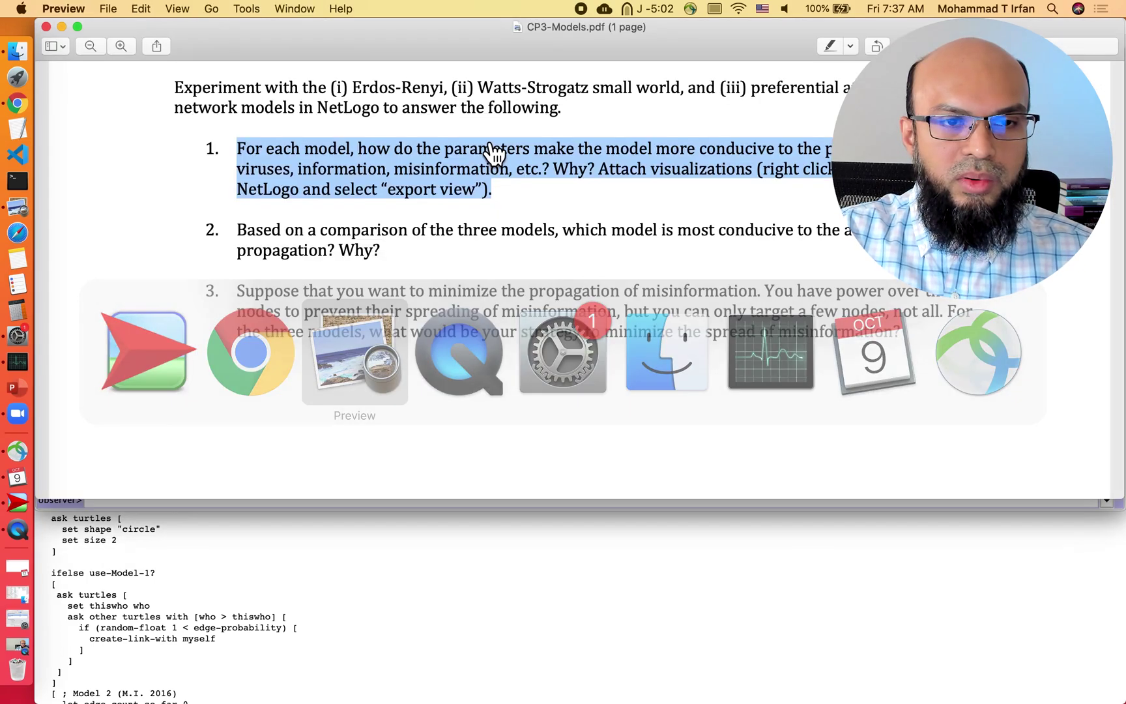
{"action": "left_click_drag", "start_coordinate": [476, 40], "coordinate": [453, 531]}
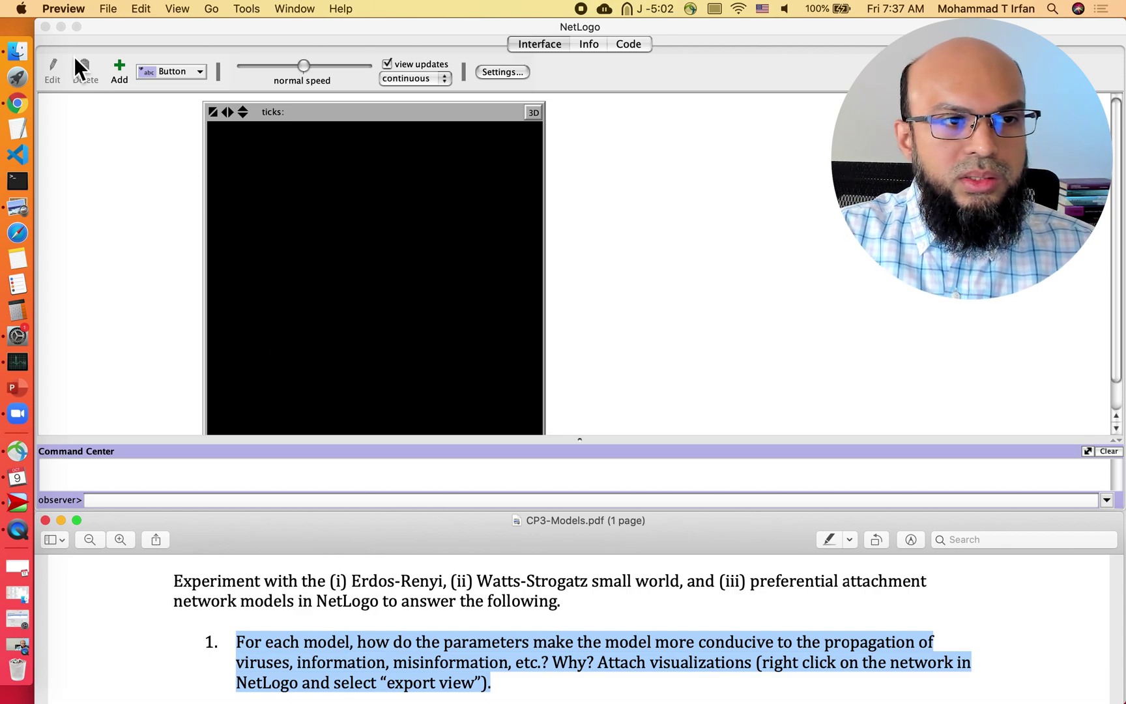
{"action": "left_click", "coordinate": [109, 9]}
{"action": "mouse_move", "coordinate": [125, 57]}
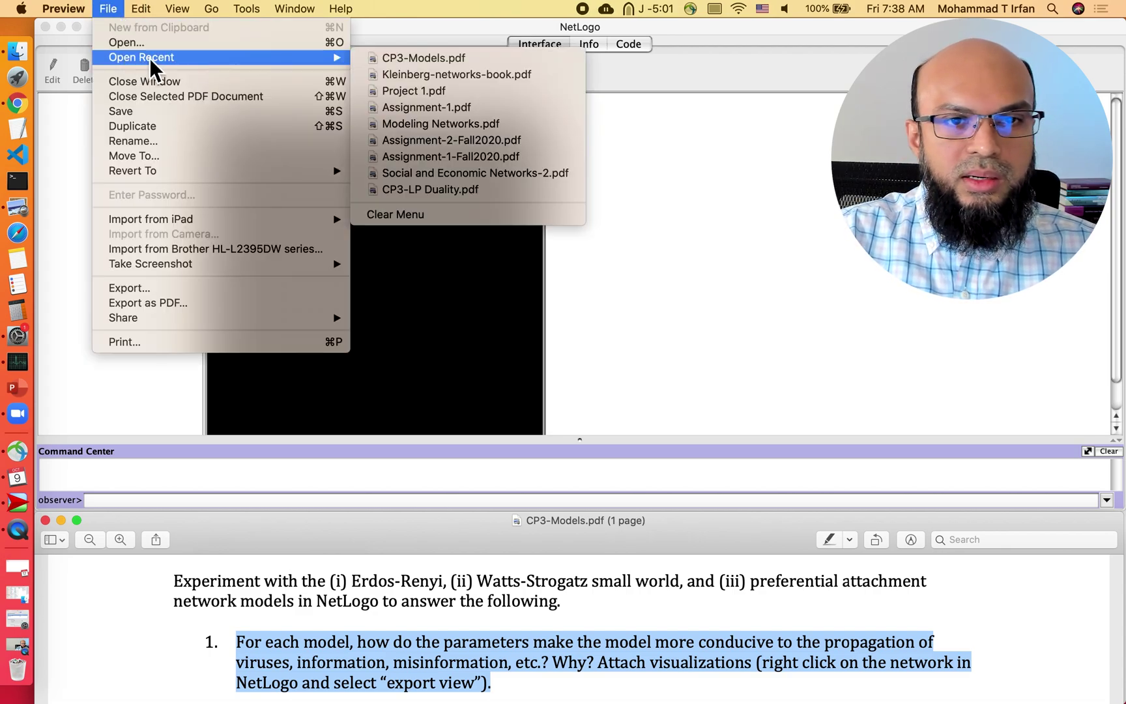
- Open ErdosRenyi.nlogo from Downloads via NetLogo's recent files
{"action": "left_click", "coordinate": [749, 329]}
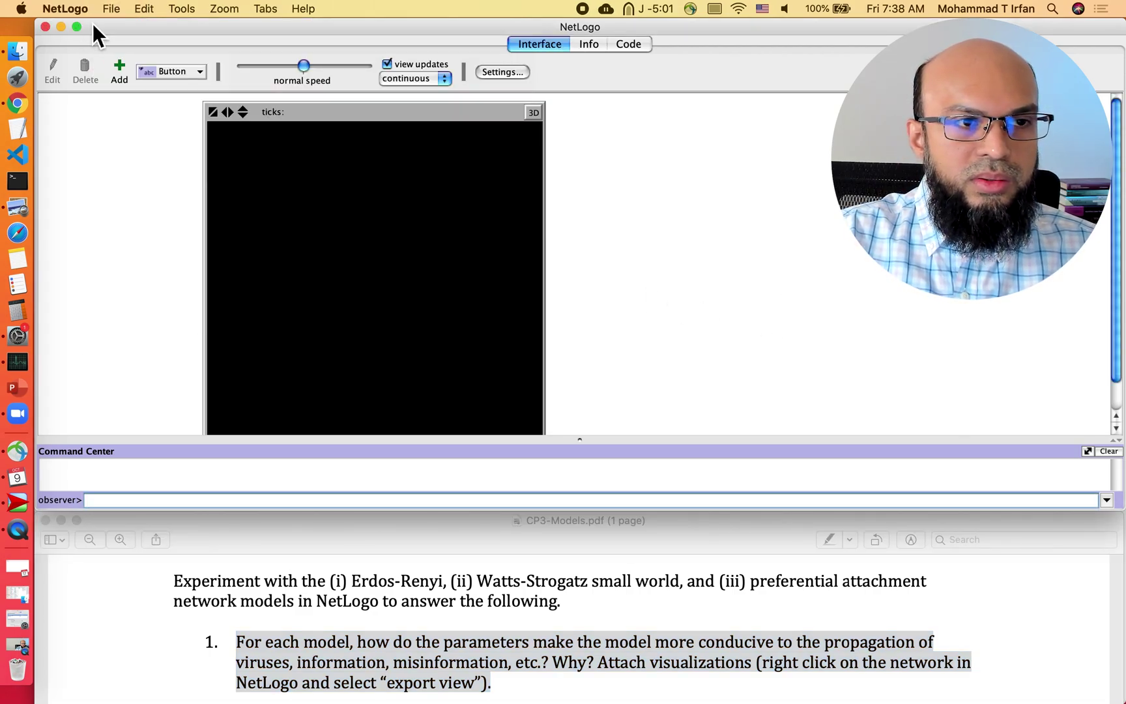
{"action": "left_click", "coordinate": [110, 8]}
{"action": "mouse_move", "coordinate": [146, 76]}
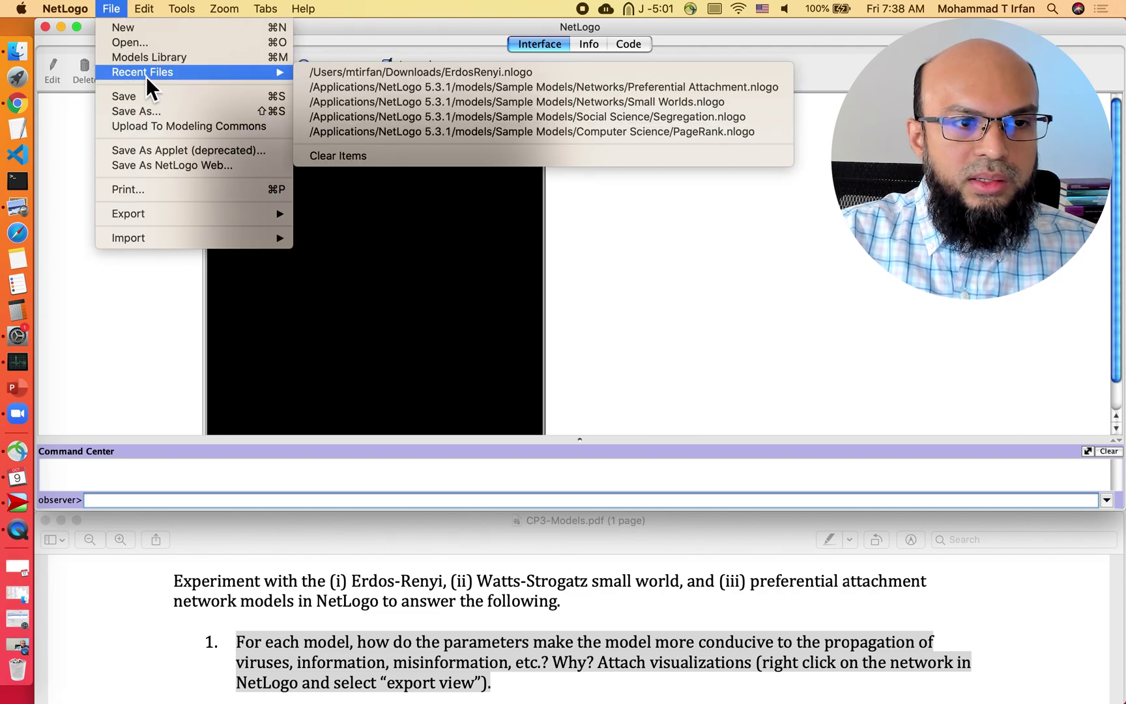
{"action": "left_click", "coordinate": [430, 73]}
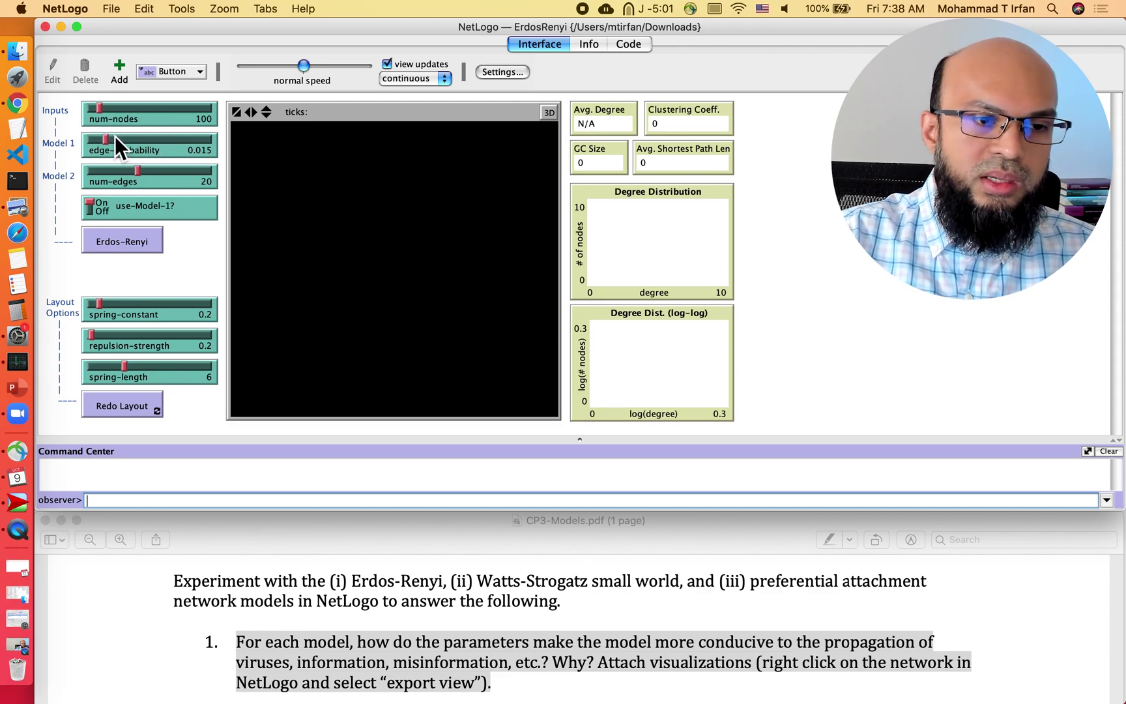
- Generate and lay out the 100-node network at edge probability 0.015, then raise the edge probability to about 0.04
{"action": "left_click", "coordinate": [145, 246]}
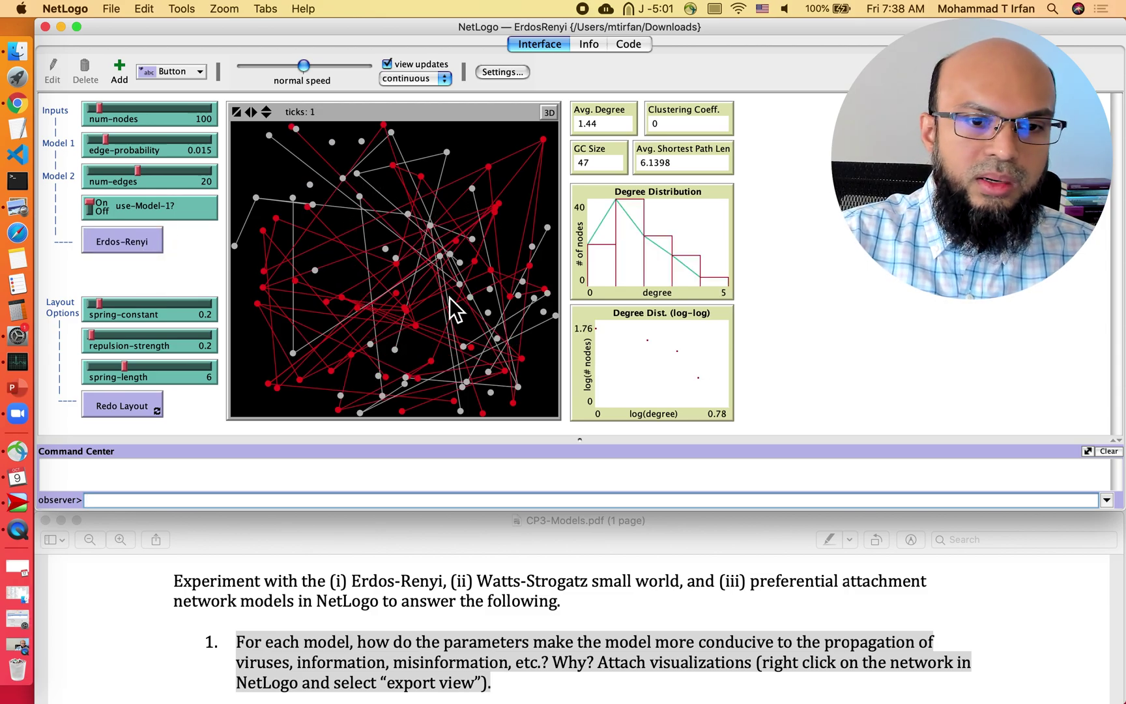
{"action": "left_click", "coordinate": [141, 407]}
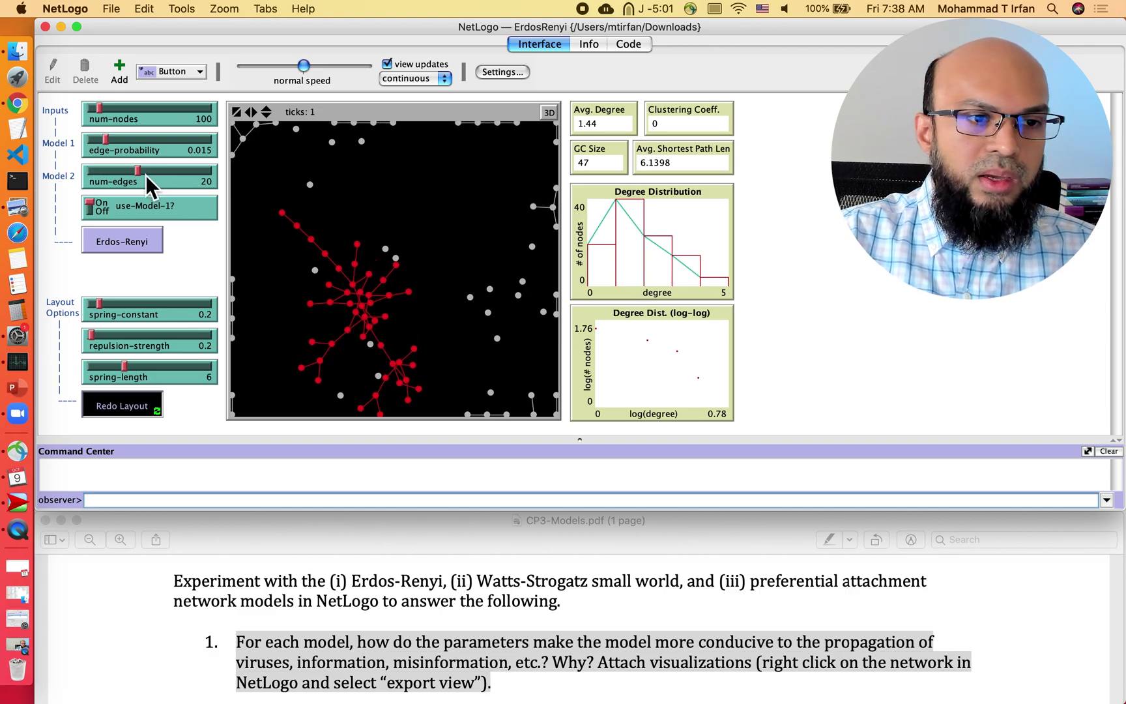
{"action": "left_click", "coordinate": [108, 143]}
{"action": "mouse_move", "coordinate": [108, 142]}
{"action": "left_mouse_down"}
{"action": "mouse_move", "coordinate": [140, 143]}
{"action": "mouse_move", "coordinate": [125, 142]}
{"action": "left_mouse_up"}
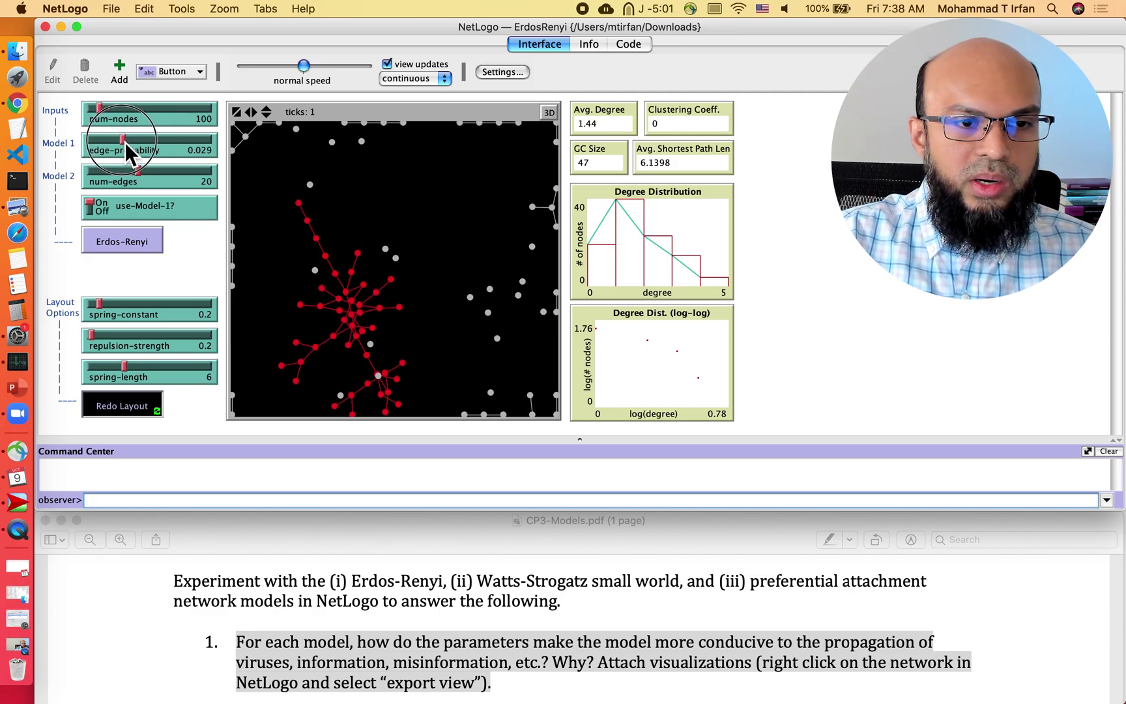
- Regenerate the Erdos-Renyi network at edge probabilities 0.030, 0.041 and 0.052
{"action": "left_click", "coordinate": [137, 247]}
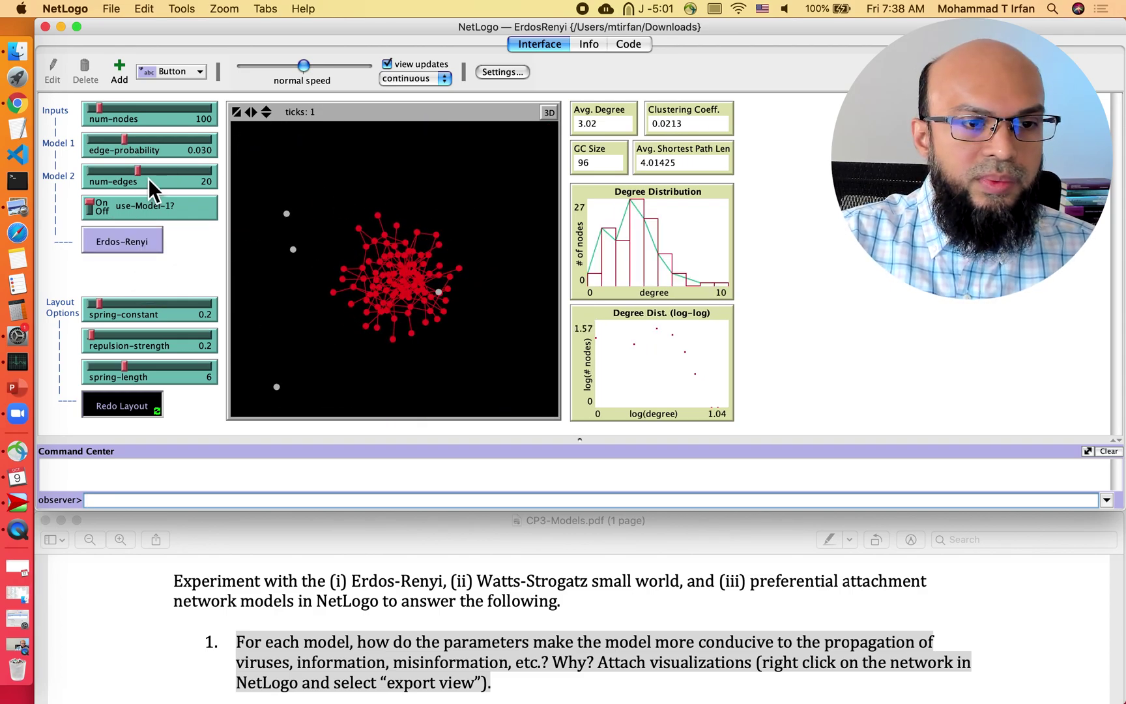
{"action": "left_click", "coordinate": [129, 140]}
{"action": "left_click_drag", "start_coordinate": [129, 140], "coordinate": [138, 140]}
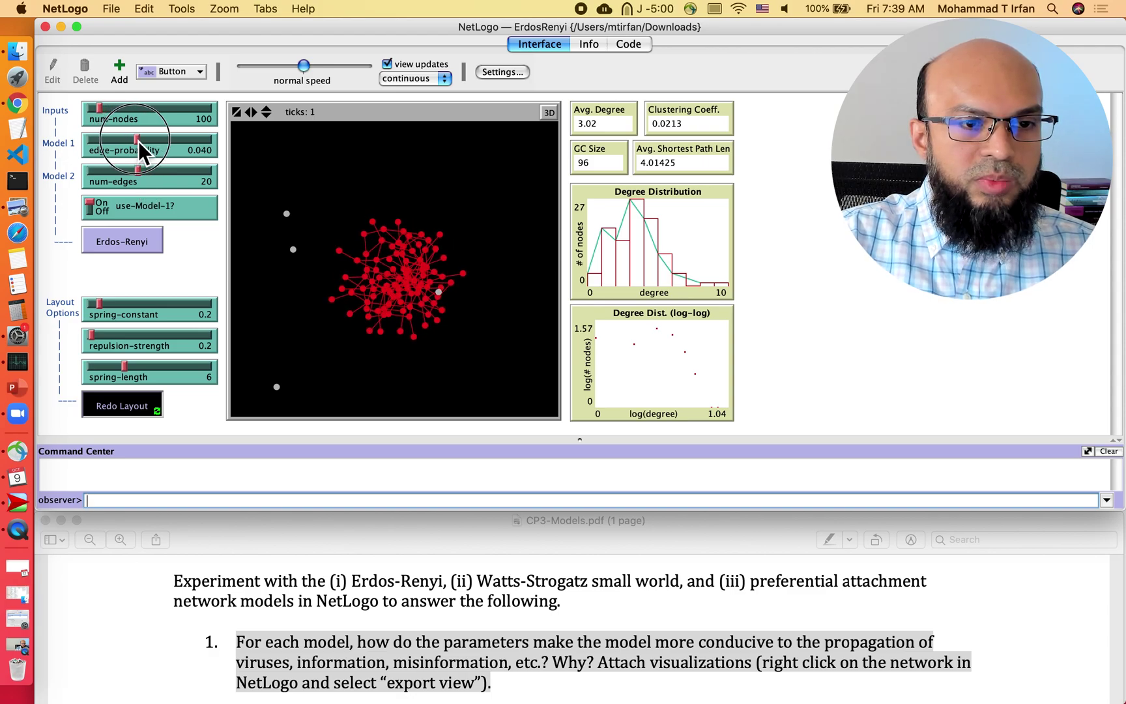
{"action": "left_click", "coordinate": [140, 246]}
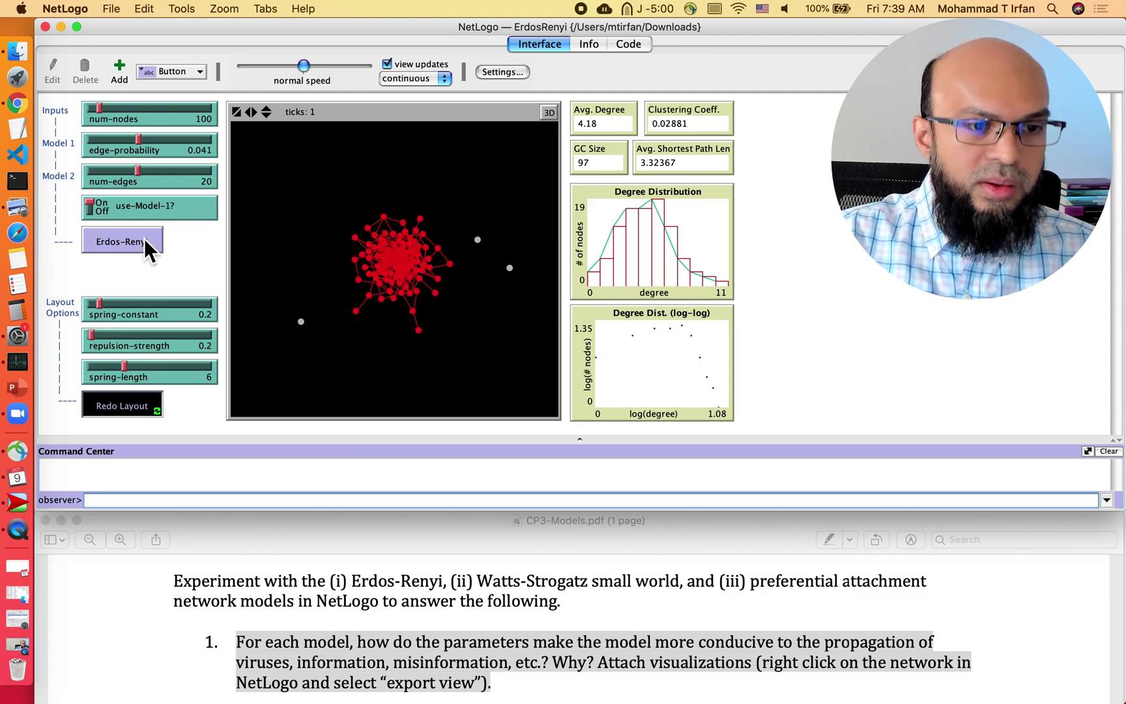
{"action": "left_click_drag", "start_coordinate": [143, 141], "coordinate": [152, 141]}
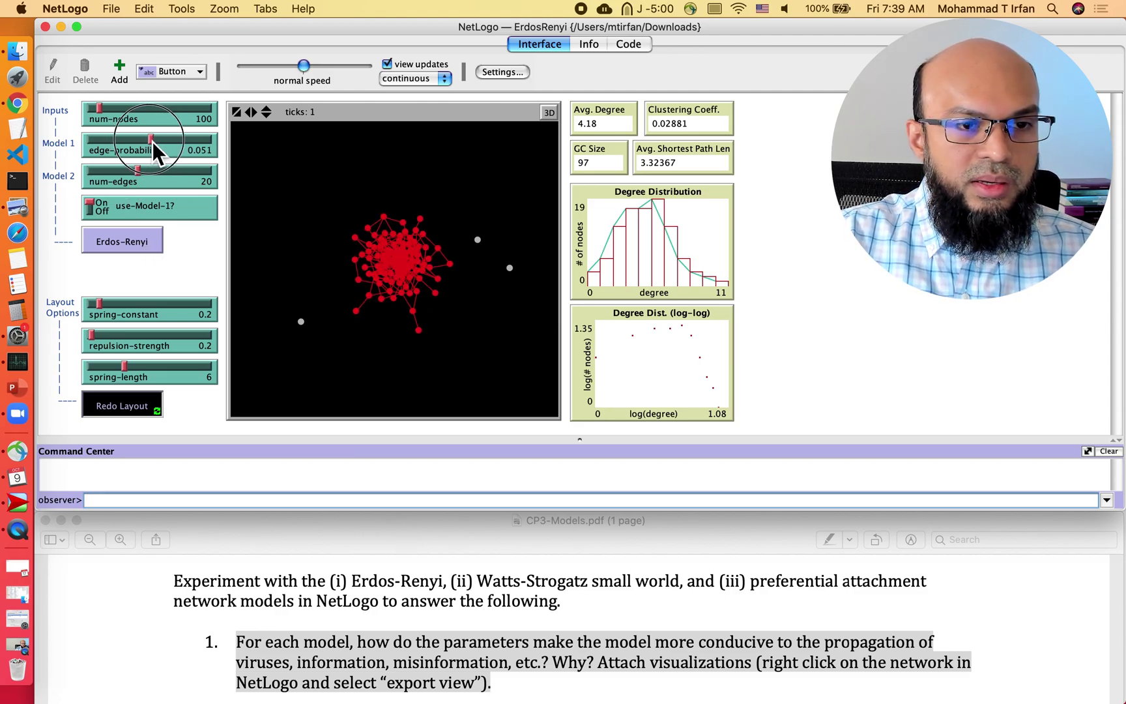
{"action": "left_click", "coordinate": [132, 243]}
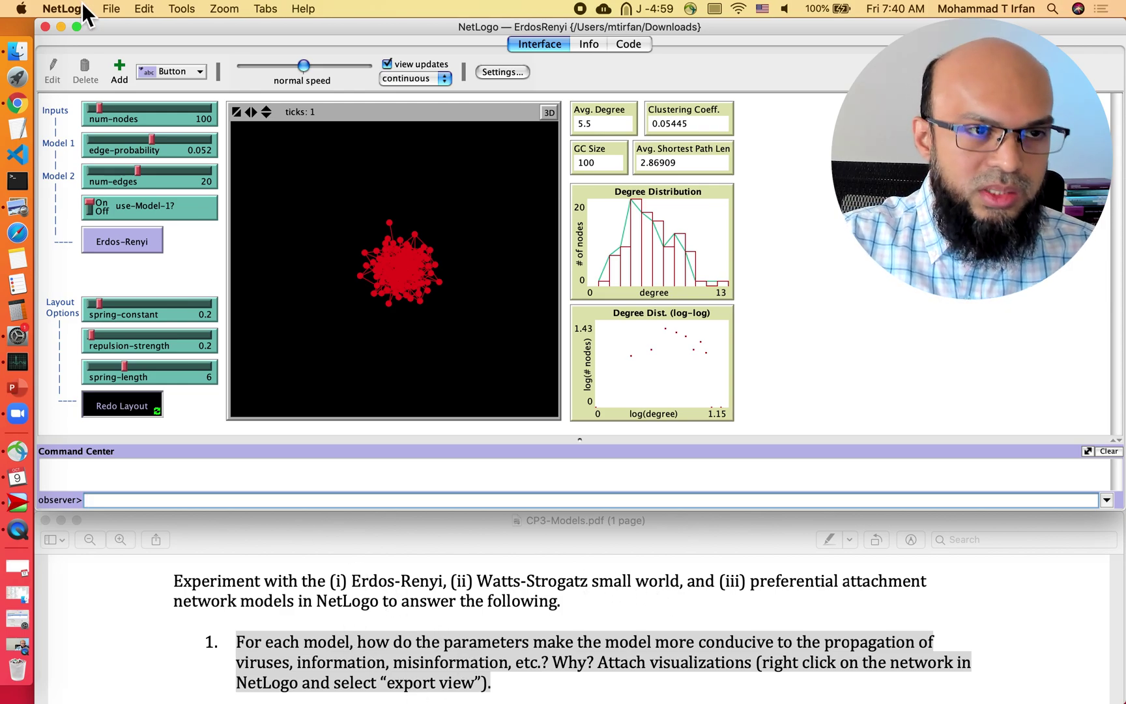
- Open Small Worlds from Models Library under Sample Models > Networks
{"action": "left_click", "coordinate": [110, 8]}
{"action": "mouse_move", "coordinate": [131, 73]}
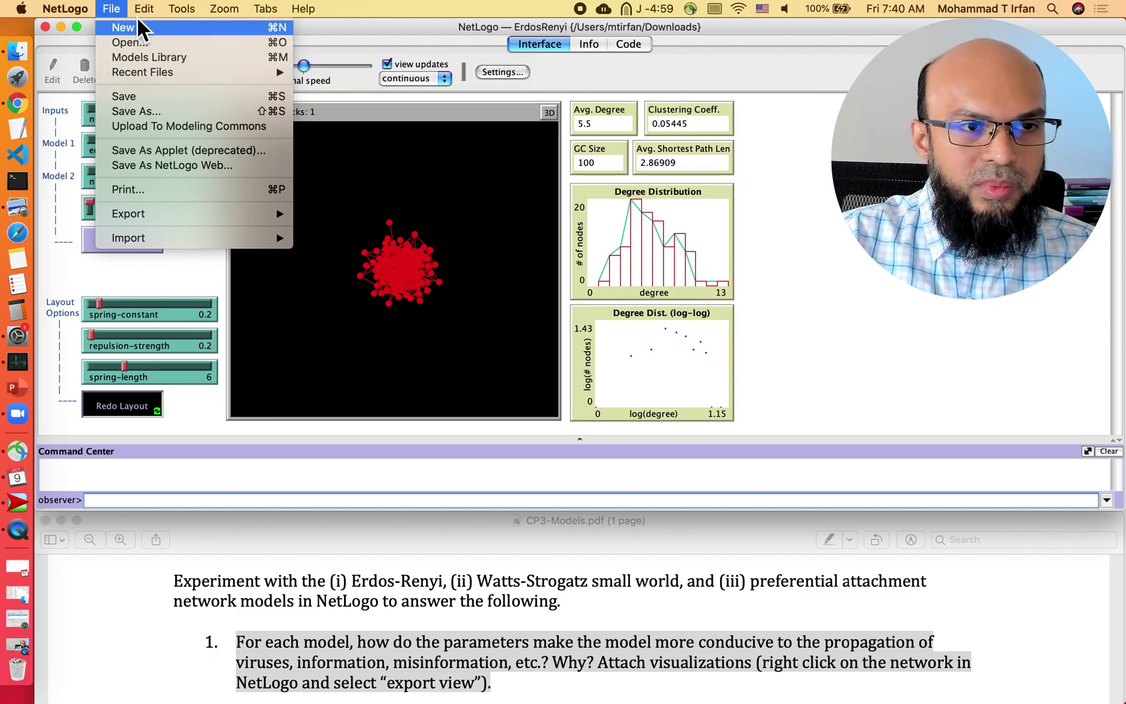
{"action": "left_click", "coordinate": [134, 57]}
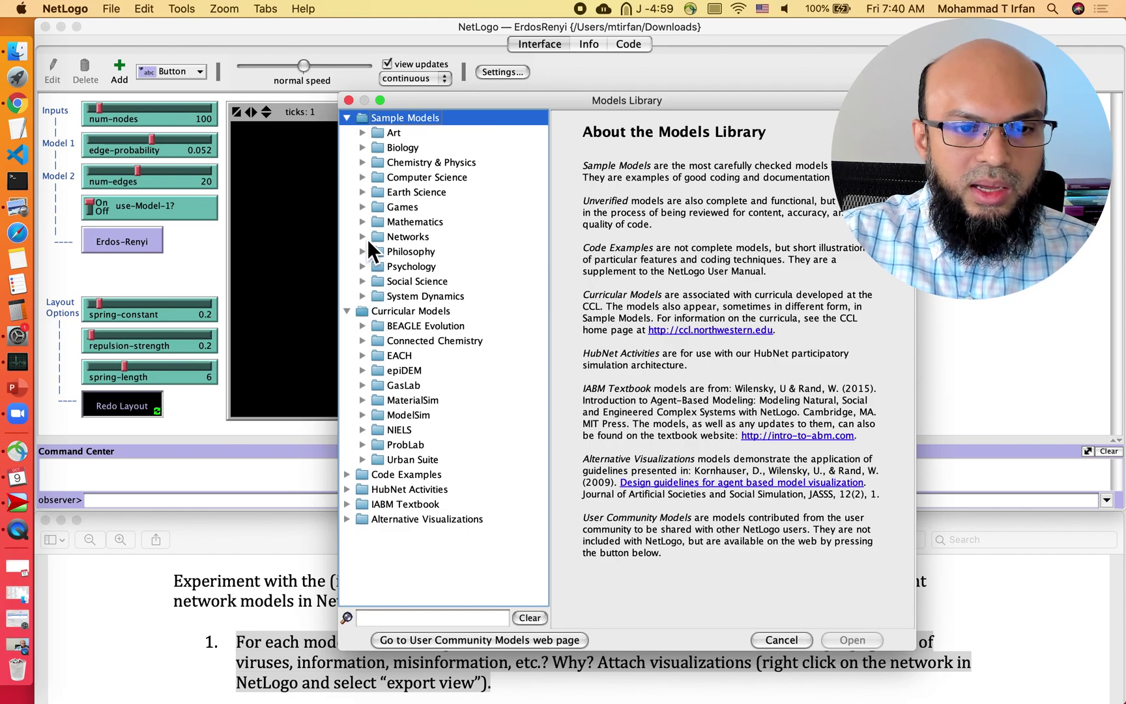
{"action": "left_click", "coordinate": [362, 236]}
{"action": "left_click", "coordinate": [446, 298]}
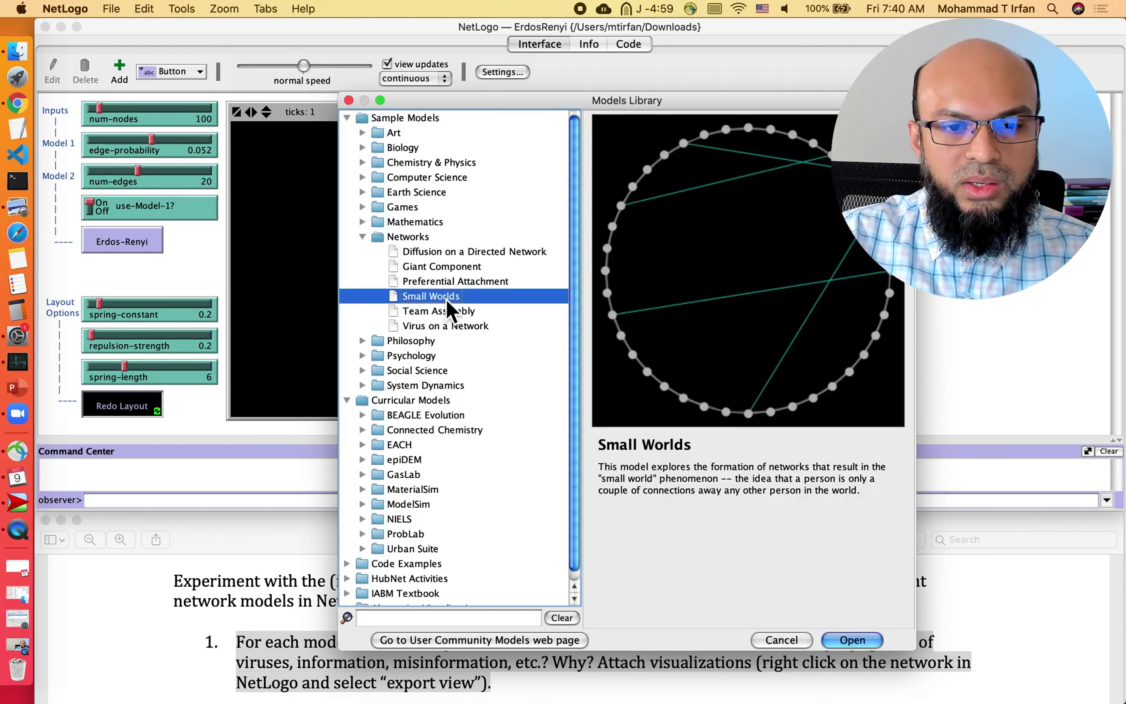
{"action": "left_click", "coordinate": [875, 645]}
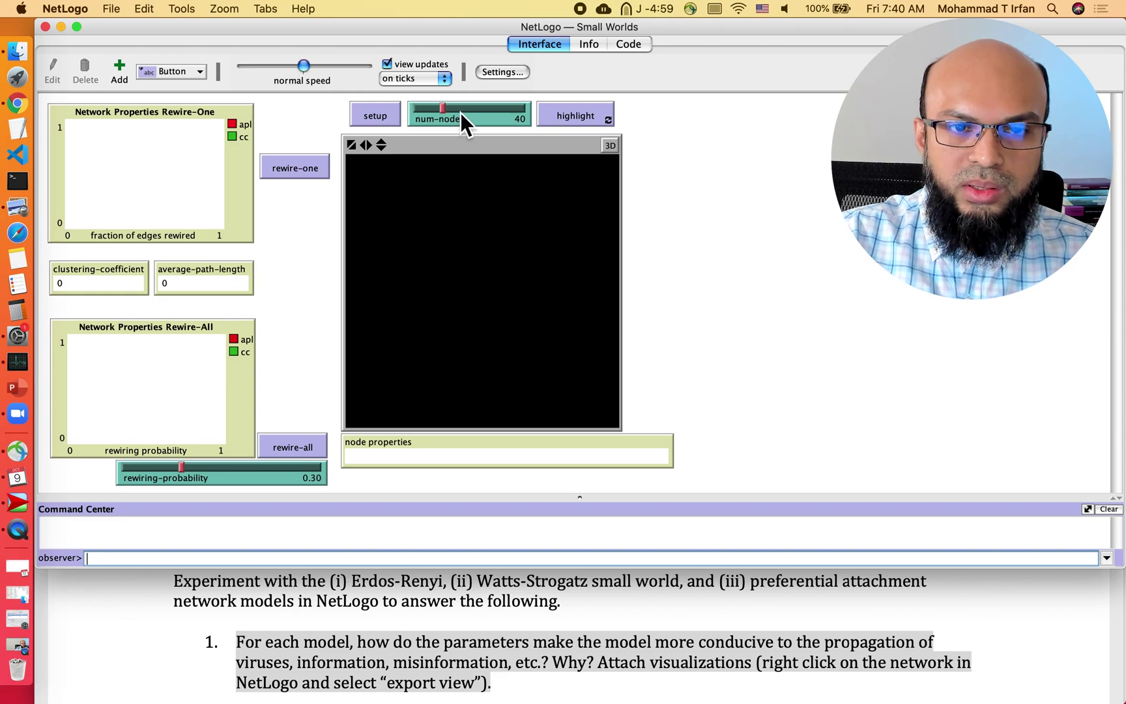
- Set up a 12-node ring lattice, then set rewiring probability 0.20 and num-nodes 100
{"action": "left_click_drag", "start_coordinate": [446, 111], "coordinate": [417, 109]}
{"action": "left_click", "coordinate": [377, 120]}
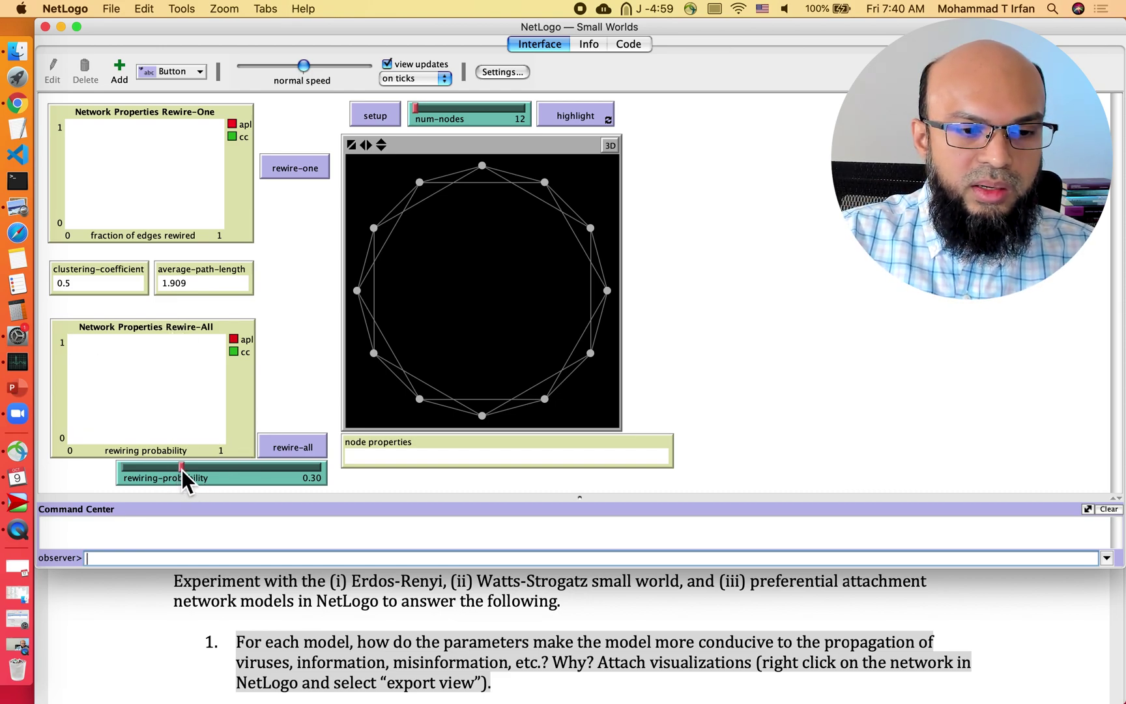
{"action": "left_click_drag", "start_coordinate": [184, 469], "coordinate": [162, 469]}
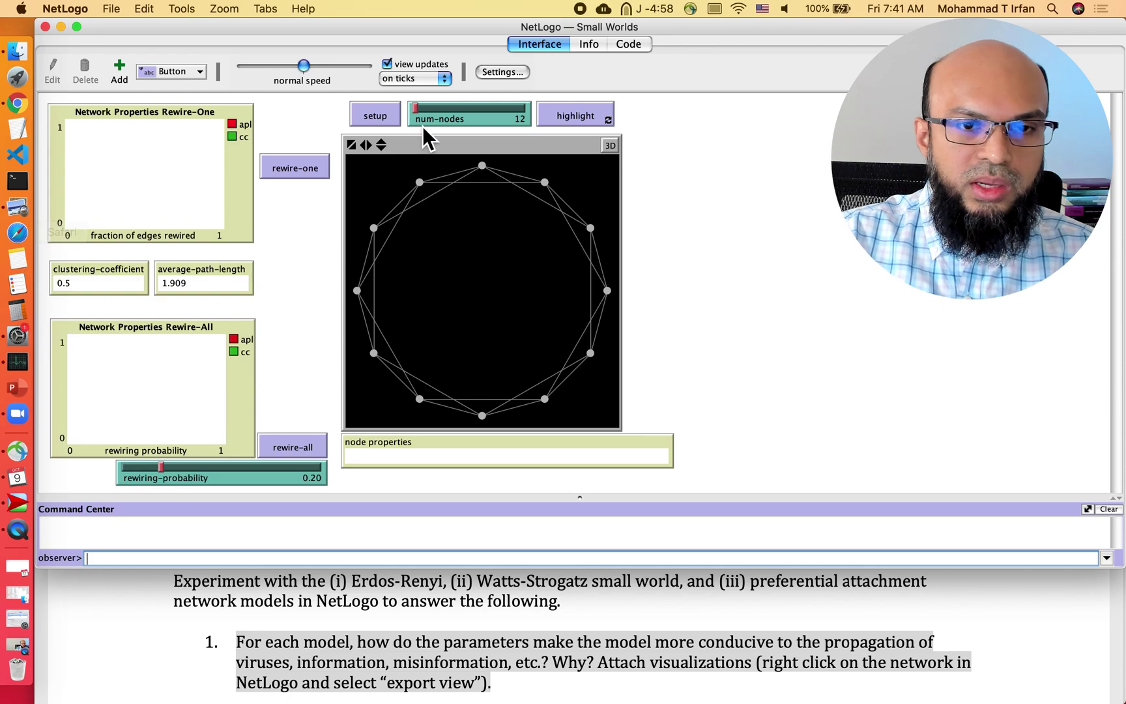
{"action": "left_click_drag", "start_coordinate": [421, 114], "coordinate": [503, 109]}
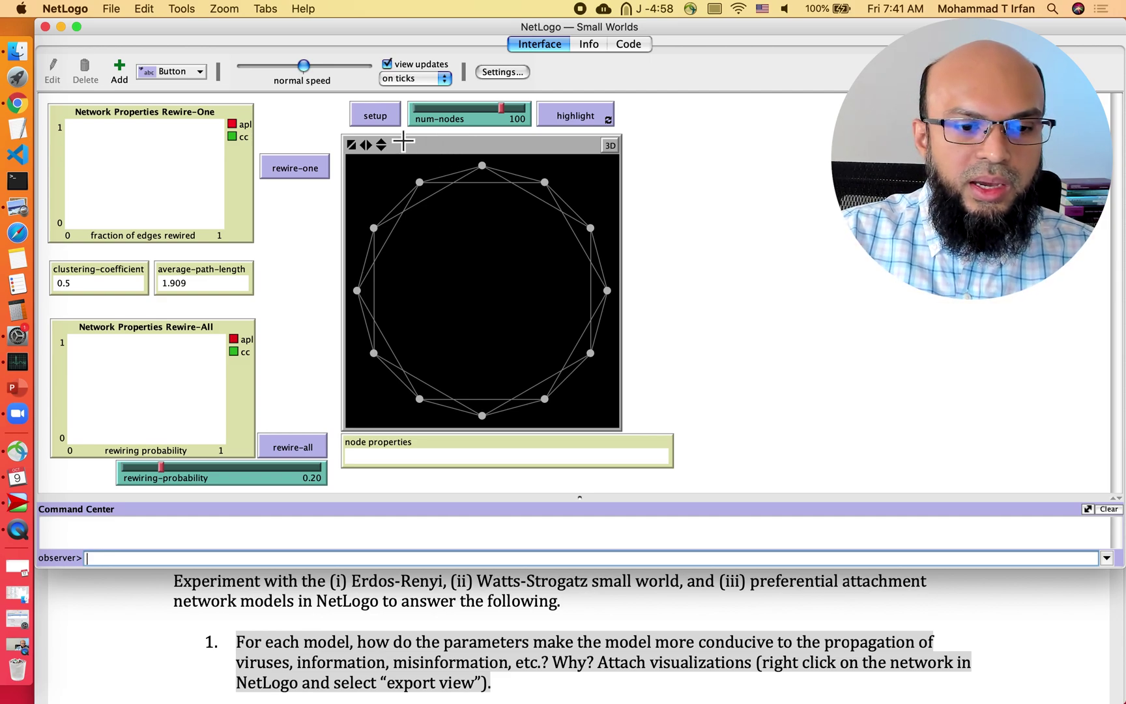
- Build the 100-node ring and rewire all its edges at probability 0.20
{"action": "left_click", "coordinate": [376, 116]}
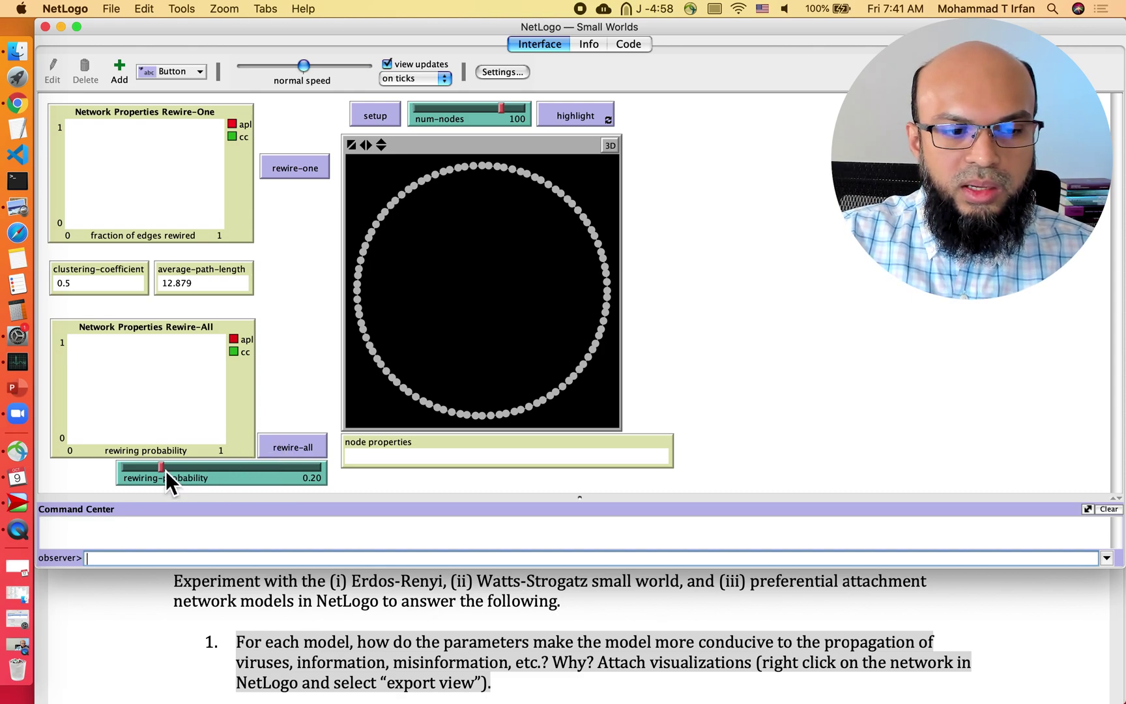
{"action": "left_click", "coordinate": [290, 449]}
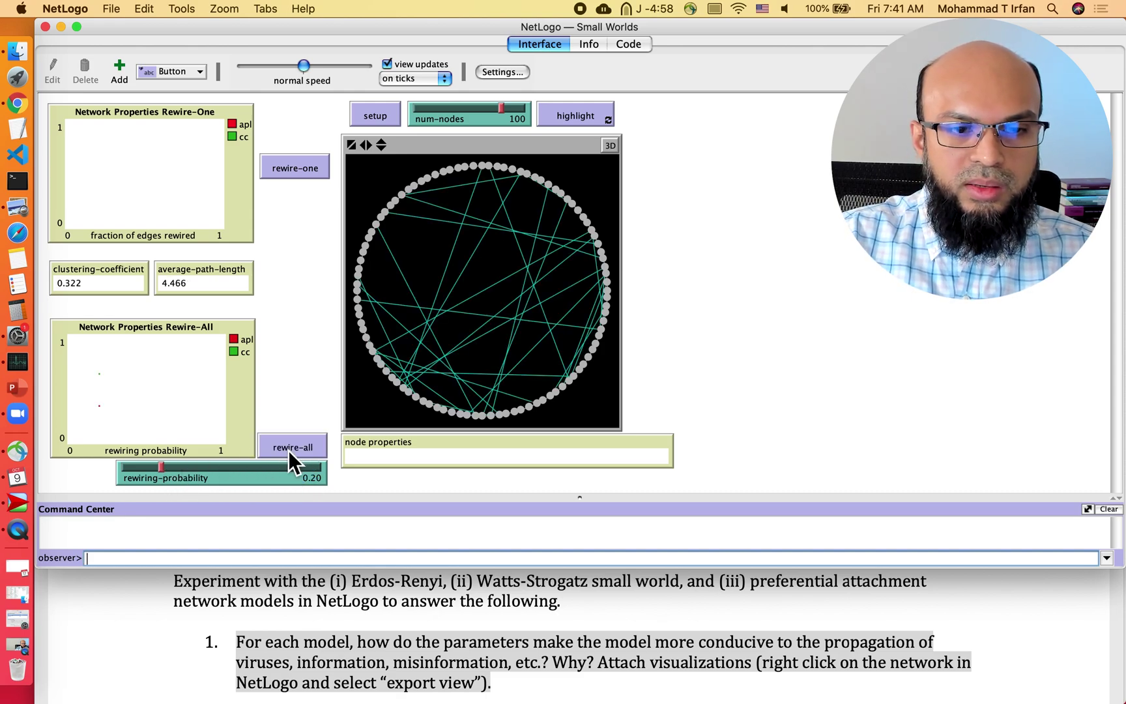